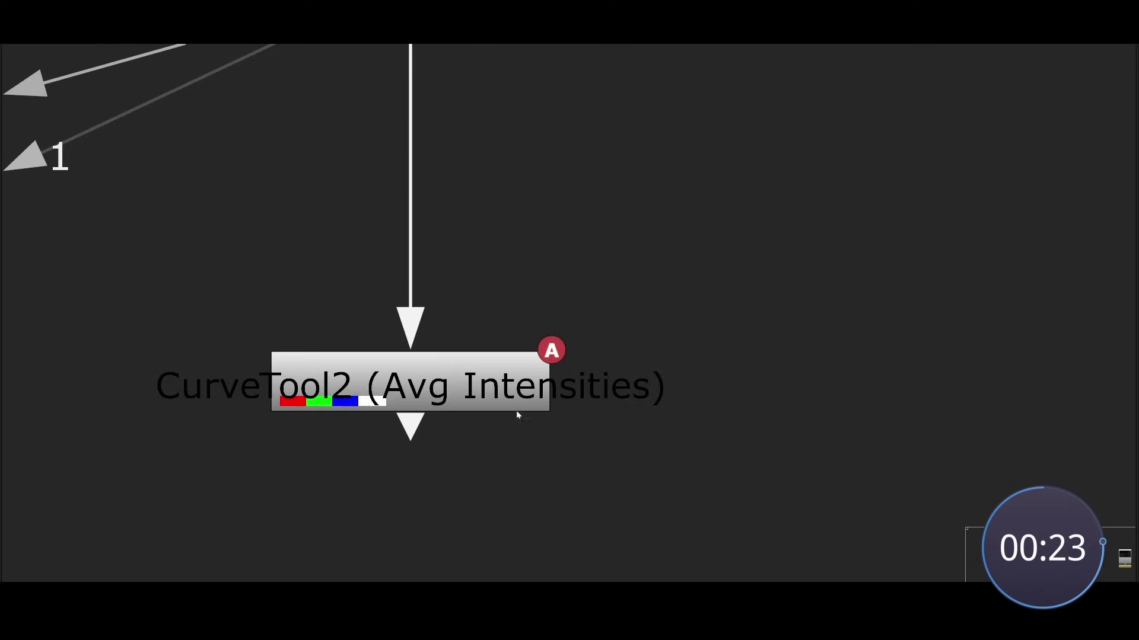
# Create a Constant whose colour is linked to CurveTool2's intensity data.
pyautogui.click(516, 410)
pyautogui.moveTo(866, 249); pyautogui.dragTo(290, 478)
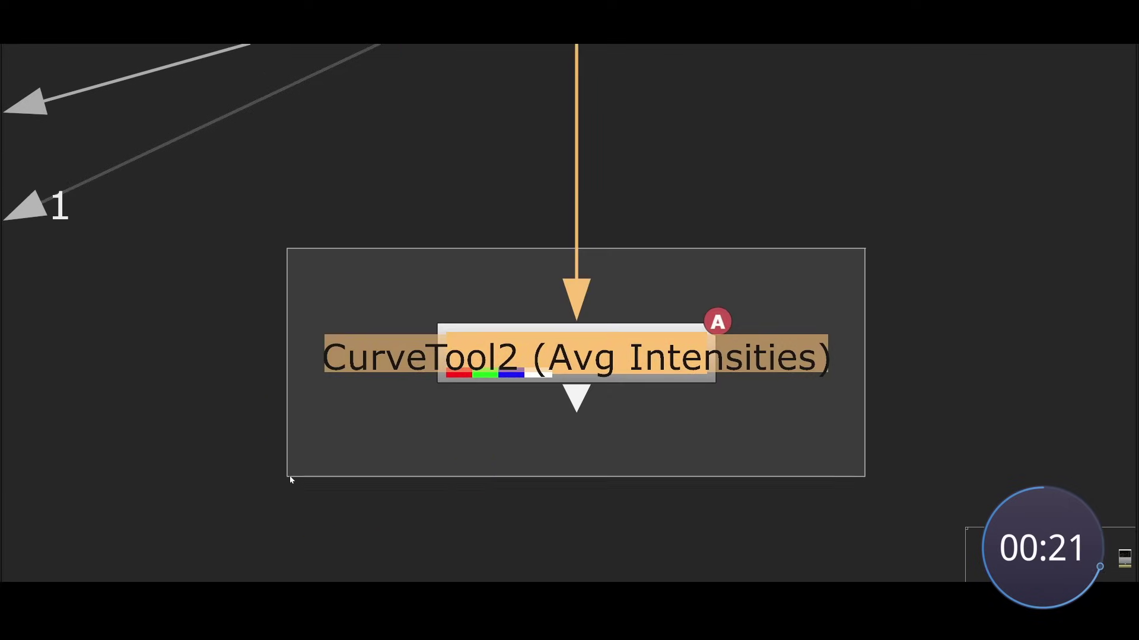
pyautogui.press('Tab')
pyautogui.write('d')
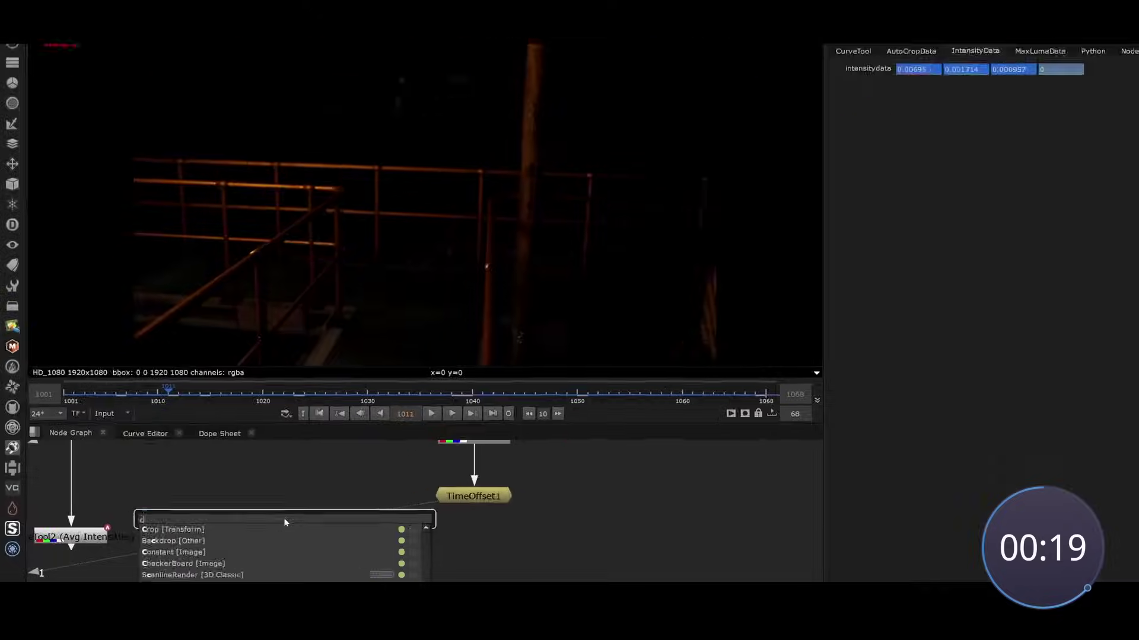
pyautogui.press('Down')
pyautogui.press('Down')
pyautogui.press('Return')
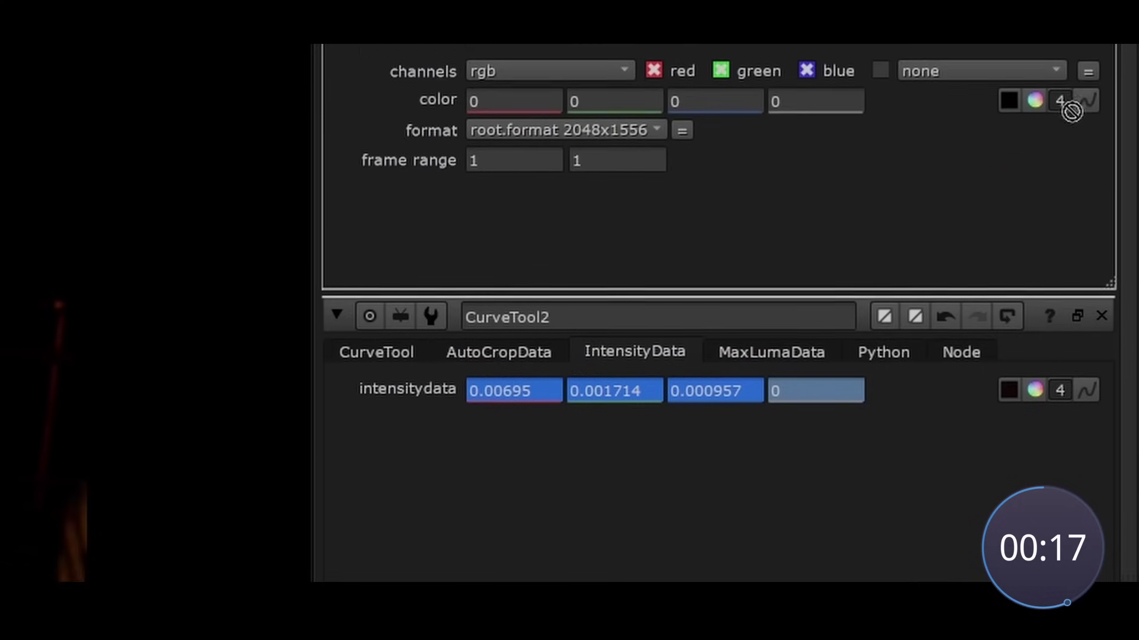
pyautogui.keyDown('ctrl'); pyautogui.moveTo(1071, 111); pyautogui.dragTo(1043, 104); pyautogui.keyUp('ctrl')
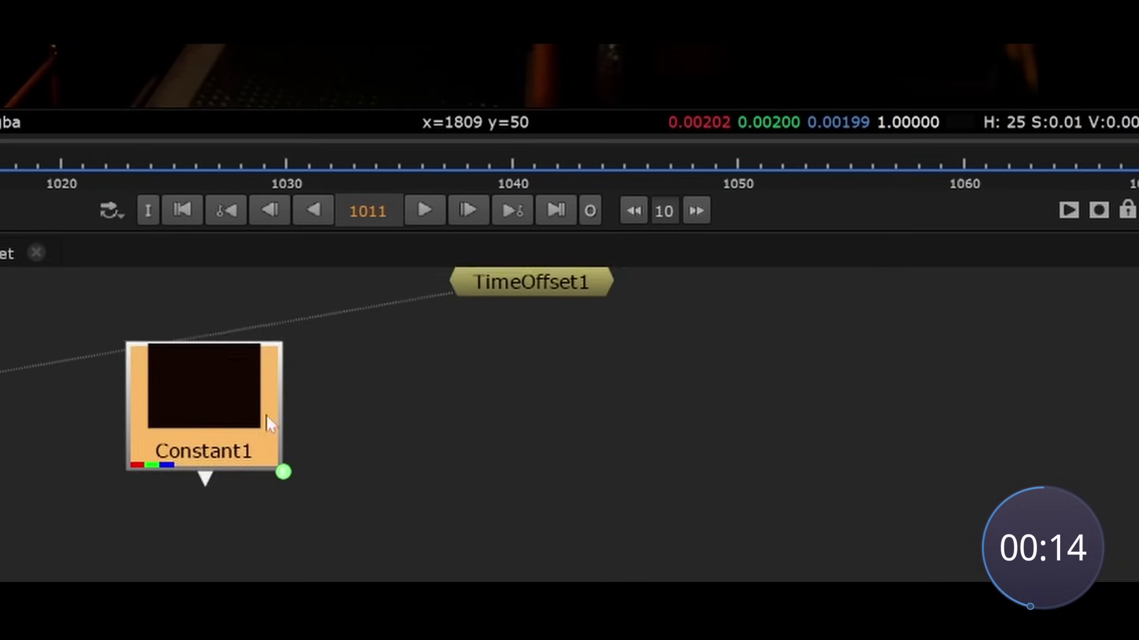
# Multiply the Constant over the footage with a Merge, open Saturation1, and maximise the viewer.
pyautogui.press('m')
pyautogui.click(560, 565)
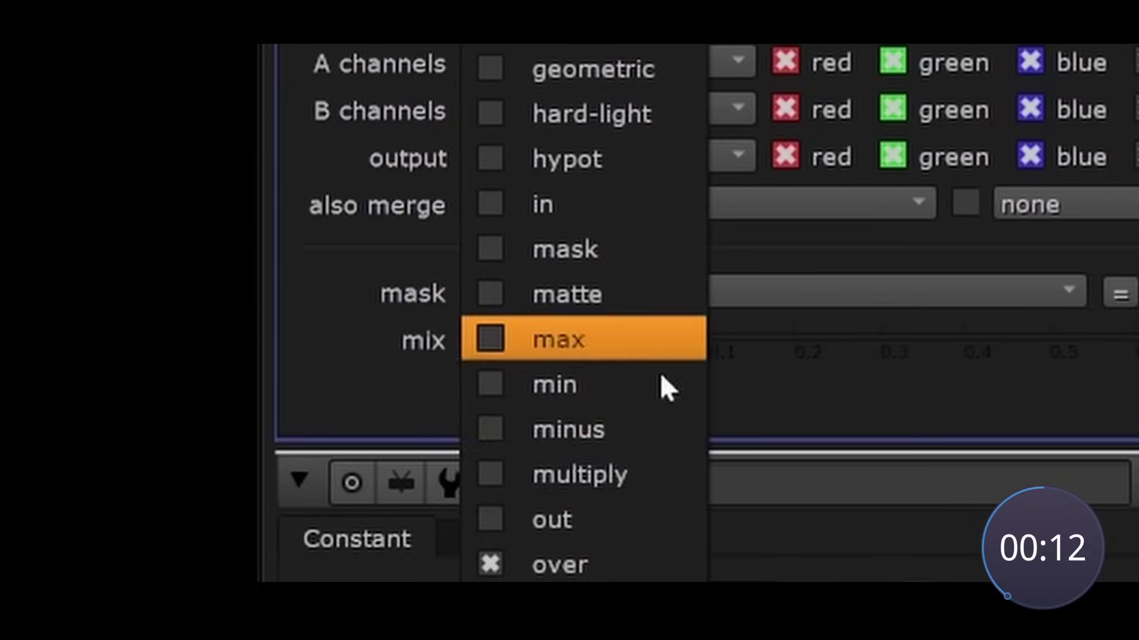
pyautogui.click(614, 481)
pyautogui.doubleClick(393, 523)
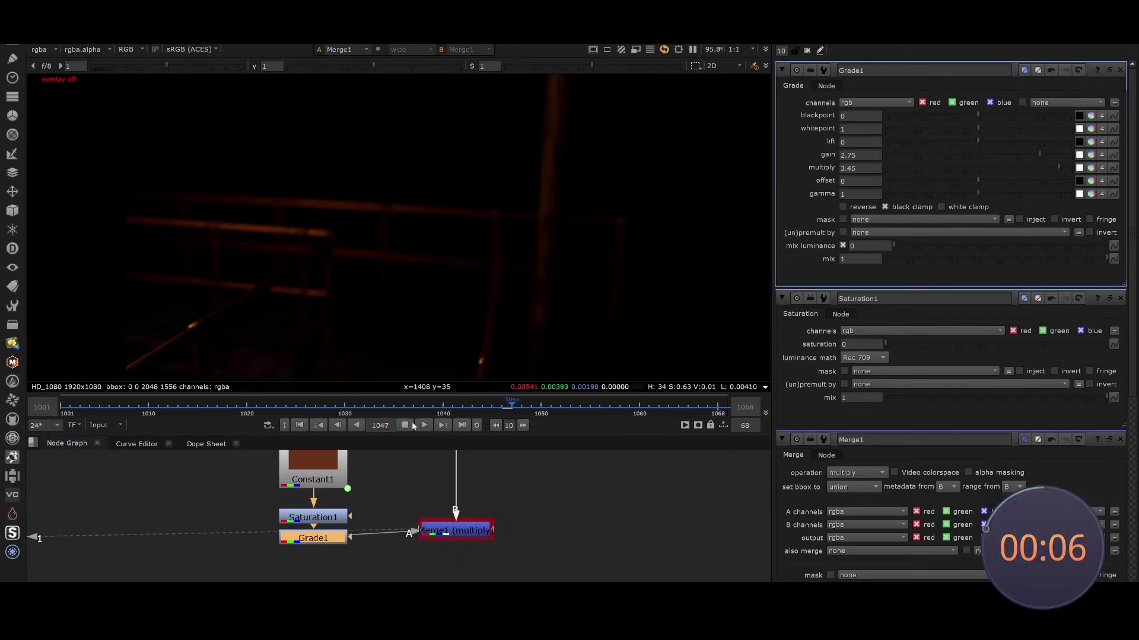
pyautogui.press('space')
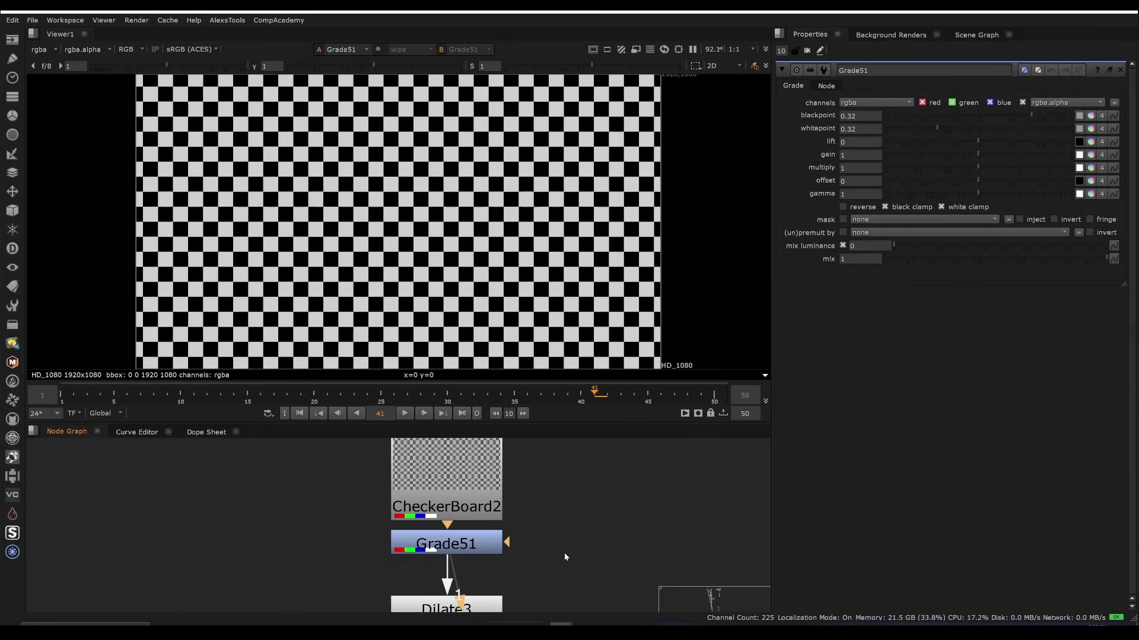
# View the Dilate3, Merge54, Noise5 and Defocus2 stages in turn, then play the bokeh result.
pyautogui.moveTo(564, 553); pyautogui.dragTo(550, 457, button='middle')
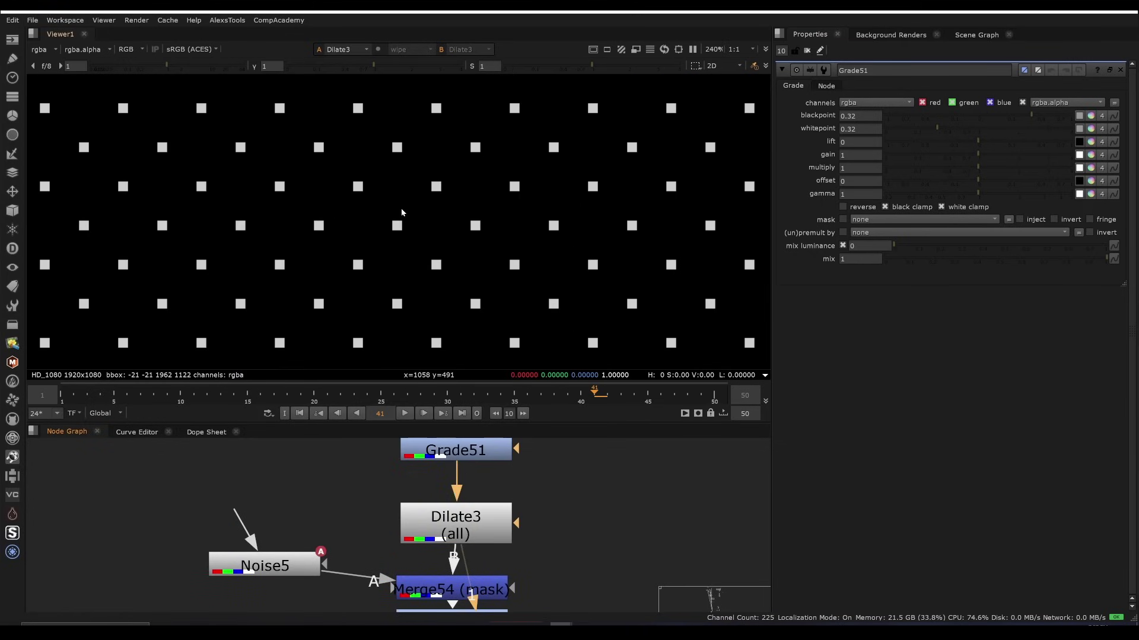
pyautogui.moveTo(538, 566); pyautogui.dragTo(519, 476, button='middle')
pyautogui.press('1')
pyautogui.press('f')
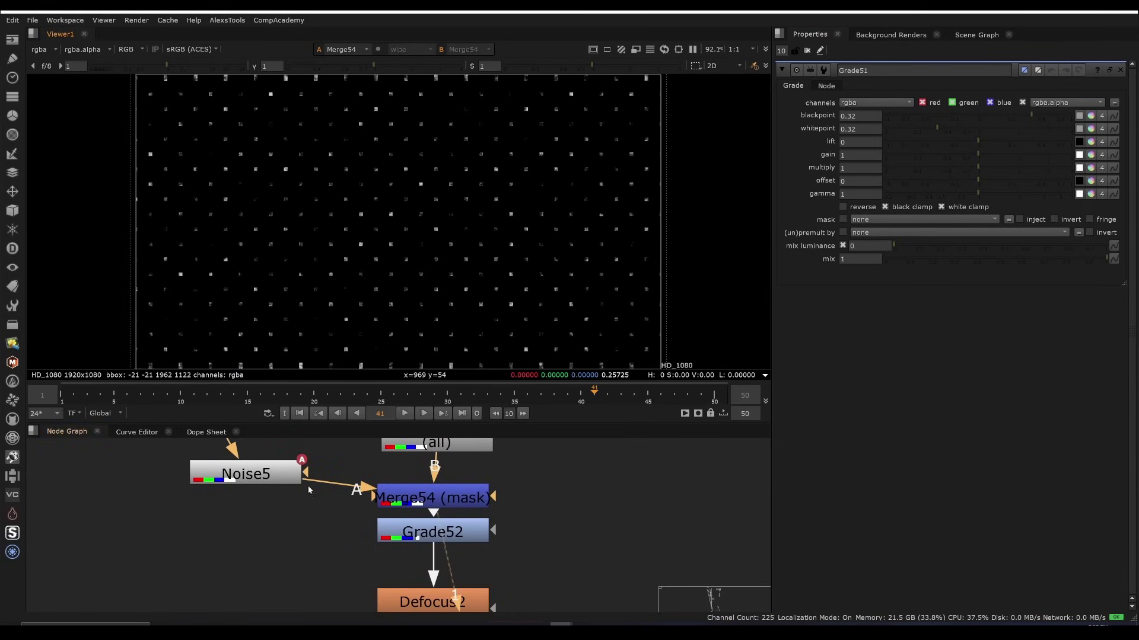
pyautogui.click(274, 476)
pyautogui.press('1')
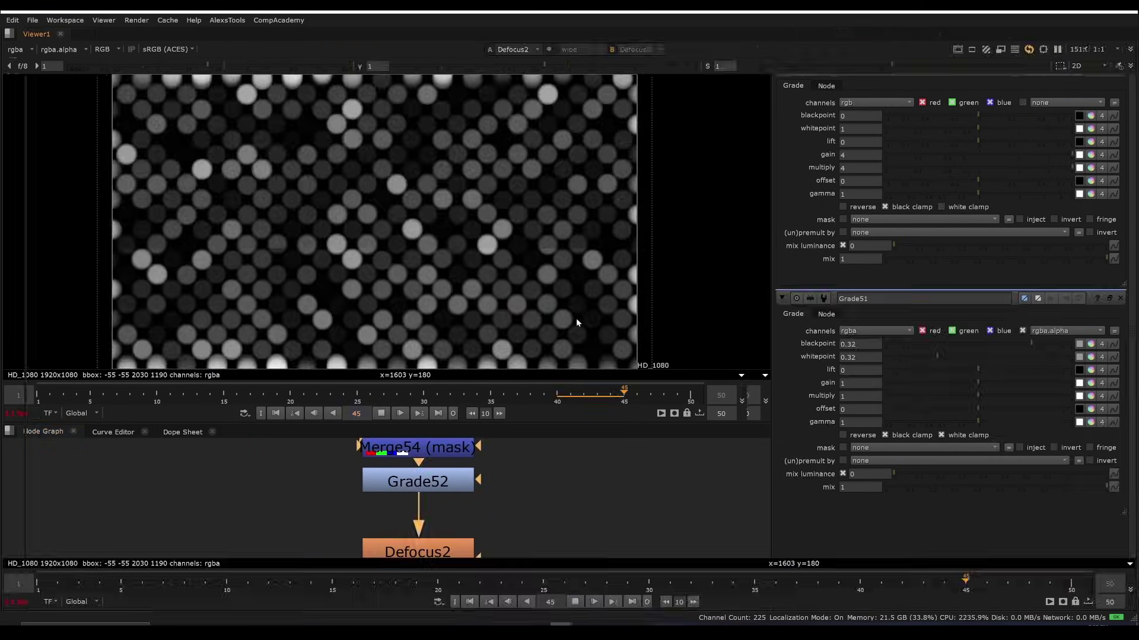
pyautogui.press('space')
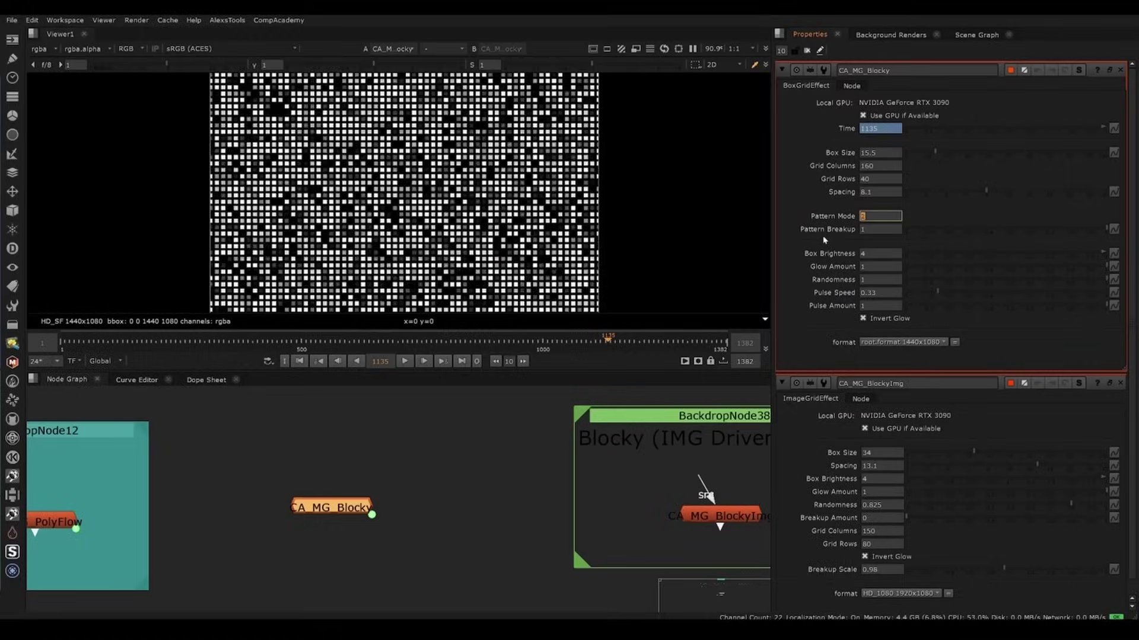
# Enter 1 in the CA_MG_Blocky Pattern Mode field.
pyautogui.write('1')
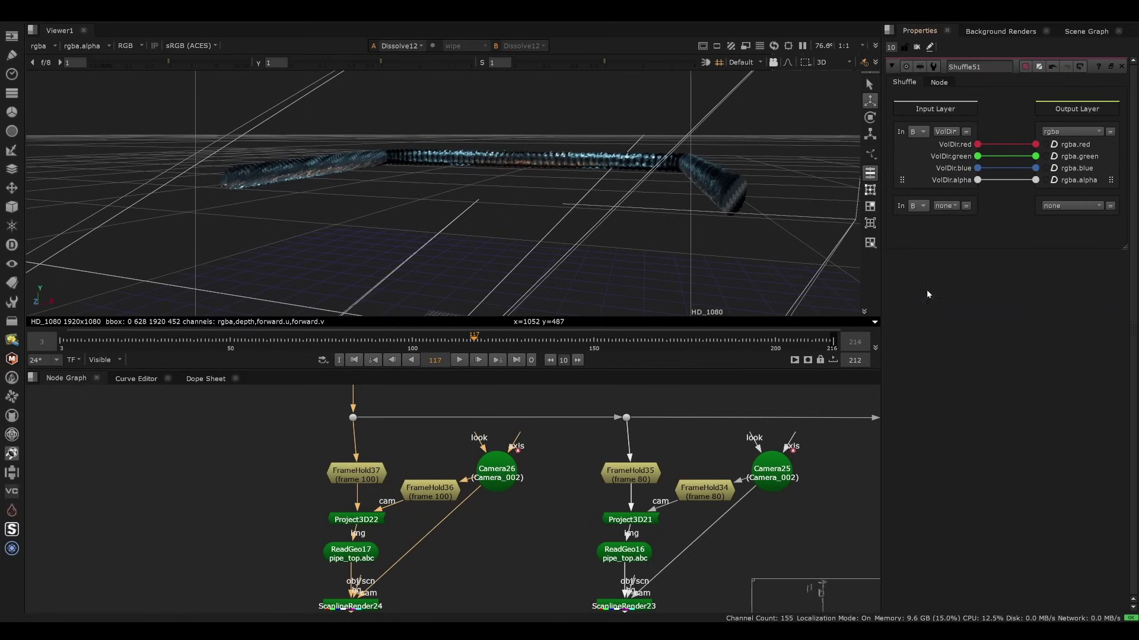
# Orbit the 3D viewer around the pipe_top geometry carrying the frame 100 and 80 projections.
pyautogui.keyDown('ctrl'); pyautogui.moveTo(462, 231); pyautogui.dragTo(504, 238); pyautogui.keyUp('ctrl')
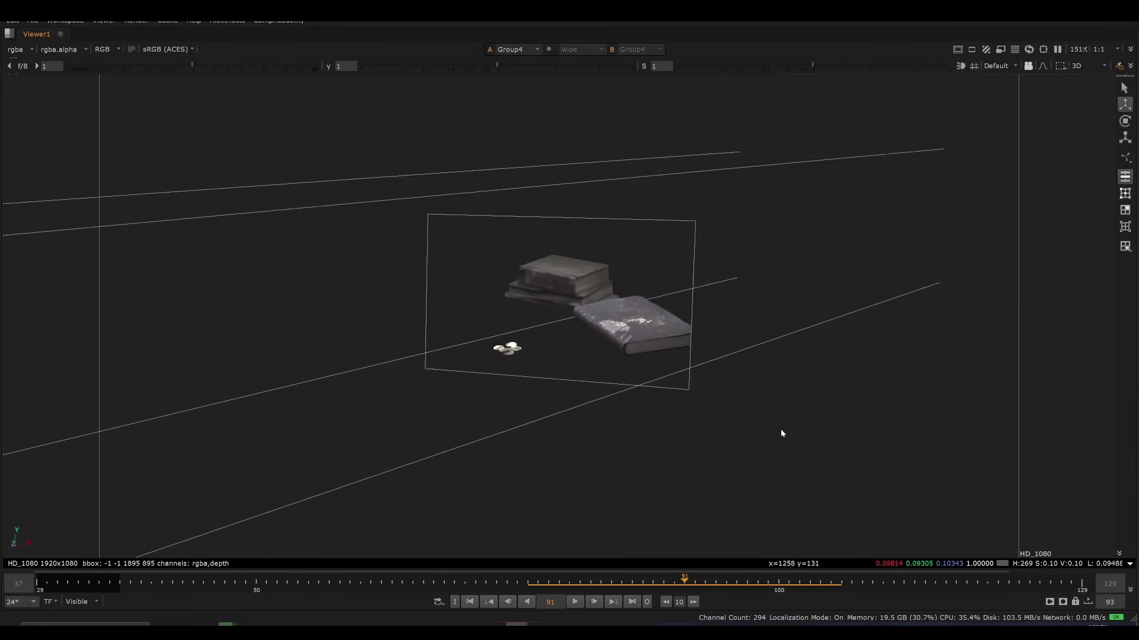
# Orbit the 3D view around the books-and-coins scene.
pyautogui.keyDown('ctrl'); pyautogui.moveTo(885, 427); pyautogui.dragTo(767, 428); pyautogui.keyUp('ctrl')
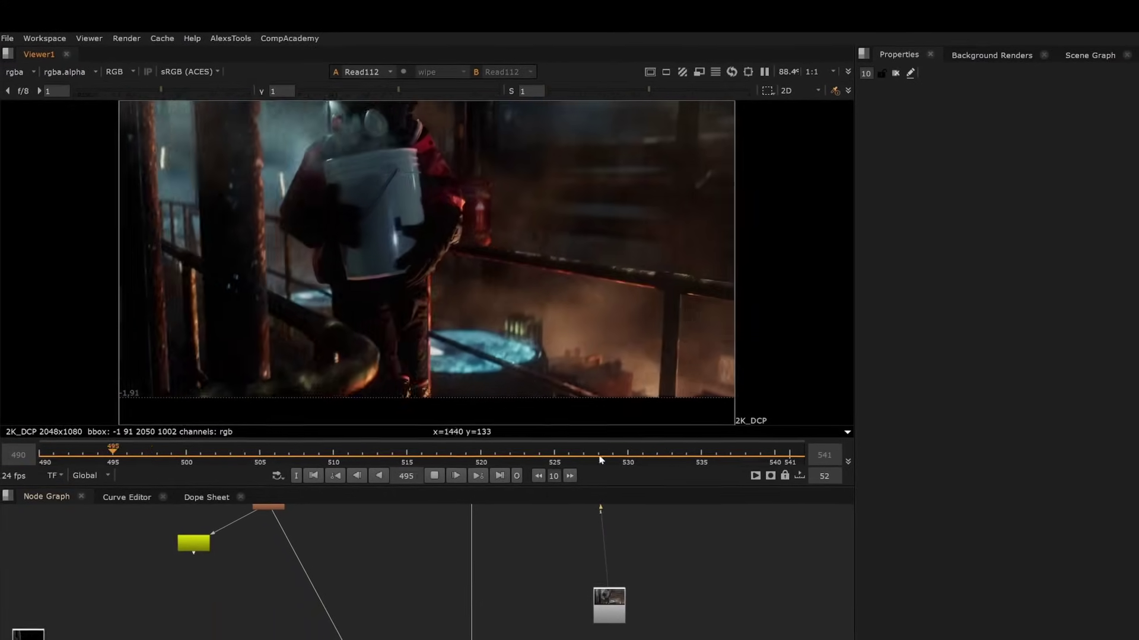
# Stop playback at frame 510 and view the Copy13 railing render.
pyautogui.scroll(-5, 522, 563)
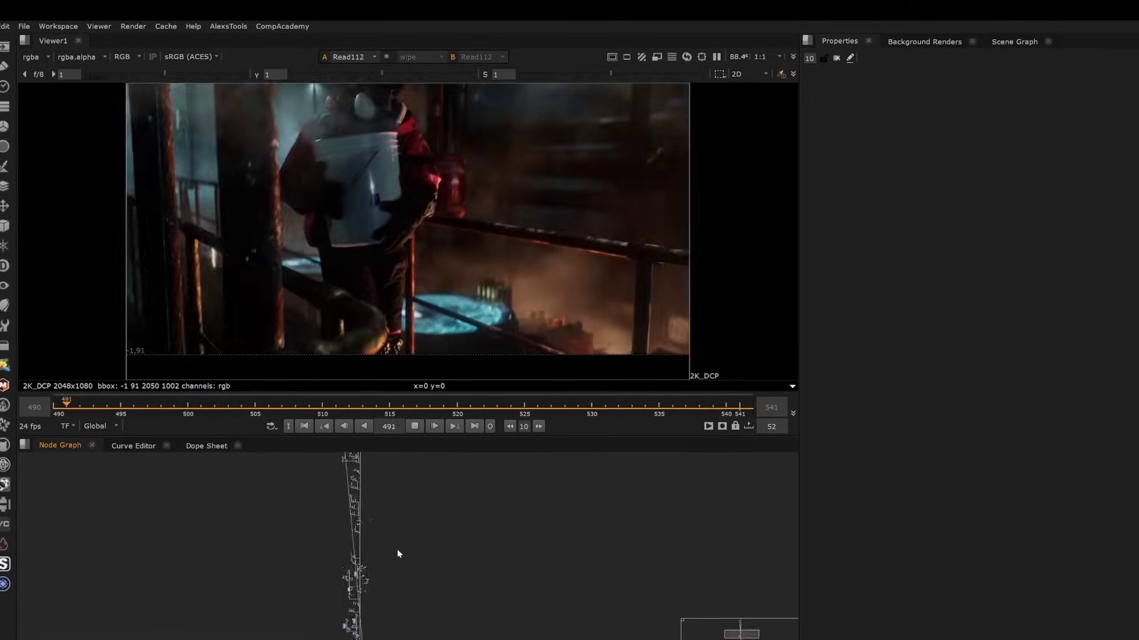
pyautogui.scroll(5, 426, 560)
pyautogui.scroll(-1, 328, 287)
pyautogui.press('k')
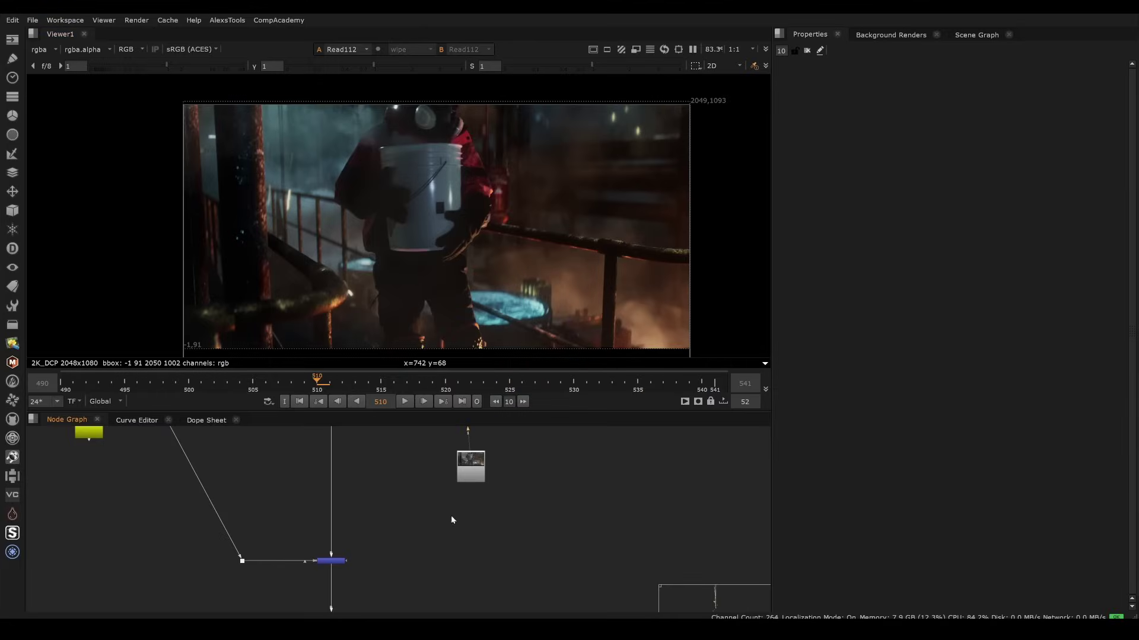
pyautogui.scroll(-5, 461, 511)
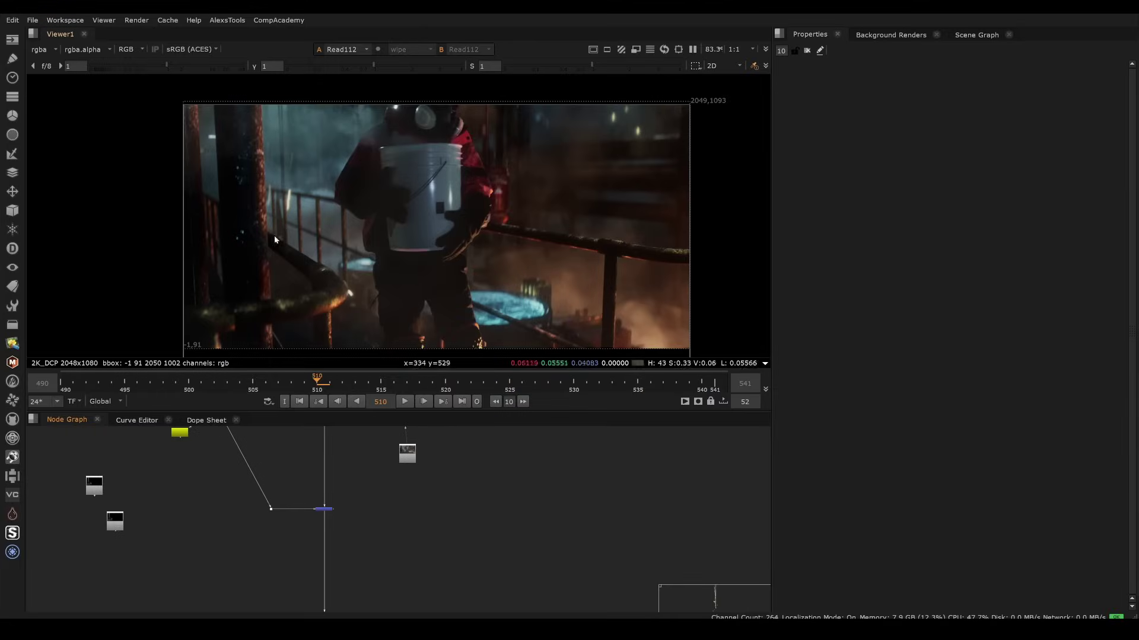
pyautogui.moveTo(335, 493); pyautogui.dragTo(424, 534, button='middle')
pyautogui.press('1')
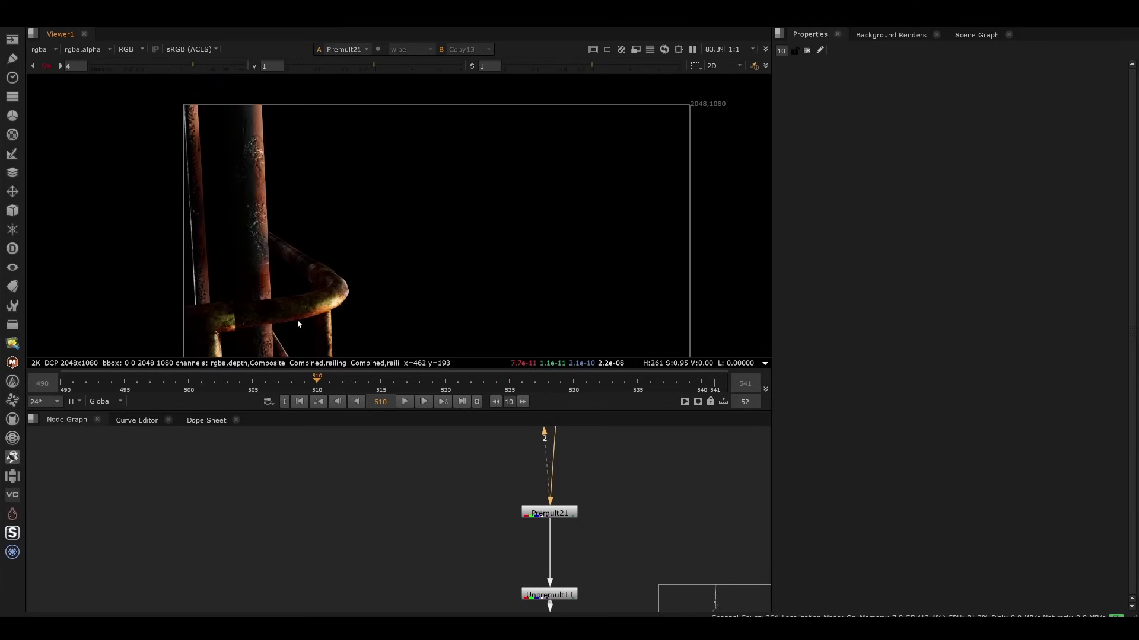
# Sample and clear the left pipe's average colour, then pan to the Premult20 ambient branch.
pyautogui.keyDown('ctrl'); pyautogui.keyDown('shift'); pyautogui.moveTo(262, 110); pyautogui.dragTo(215, 246); pyautogui.keyUp('shift'); pyautogui.keyUp('ctrl')
pyautogui.keyDown('ctrl'); pyautogui.click(228, 220); pyautogui.keyUp('ctrl')
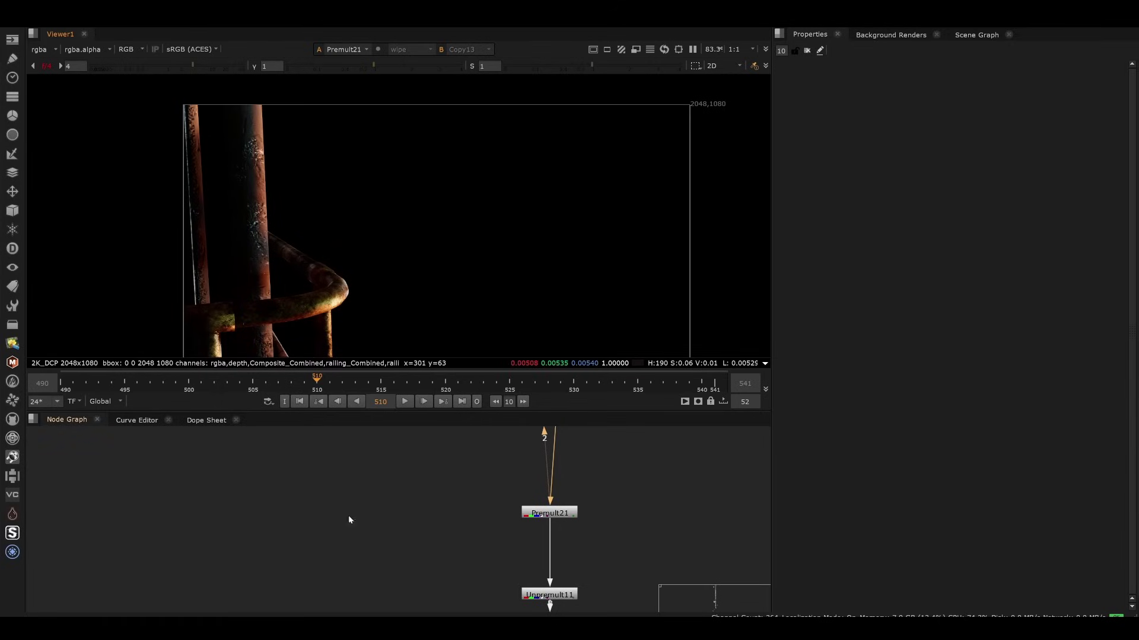
pyautogui.moveTo(428, 541); pyautogui.dragTo(514, 536, button='middle')
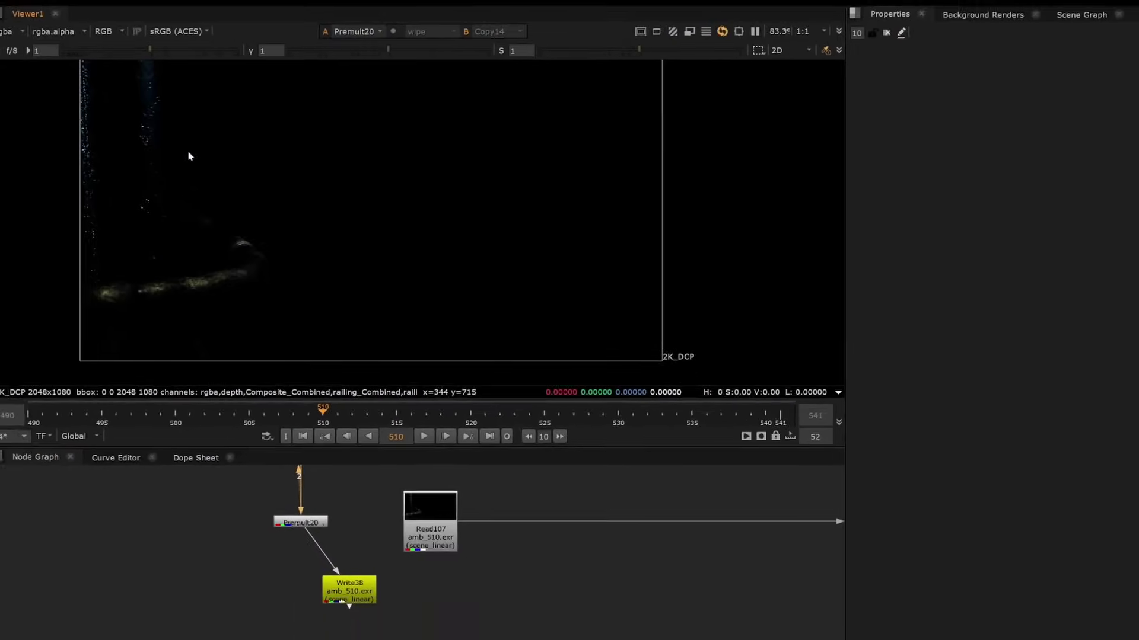
# View the Blur20 blurred railing, then the full Merge106 composite.
pyautogui.press('f')
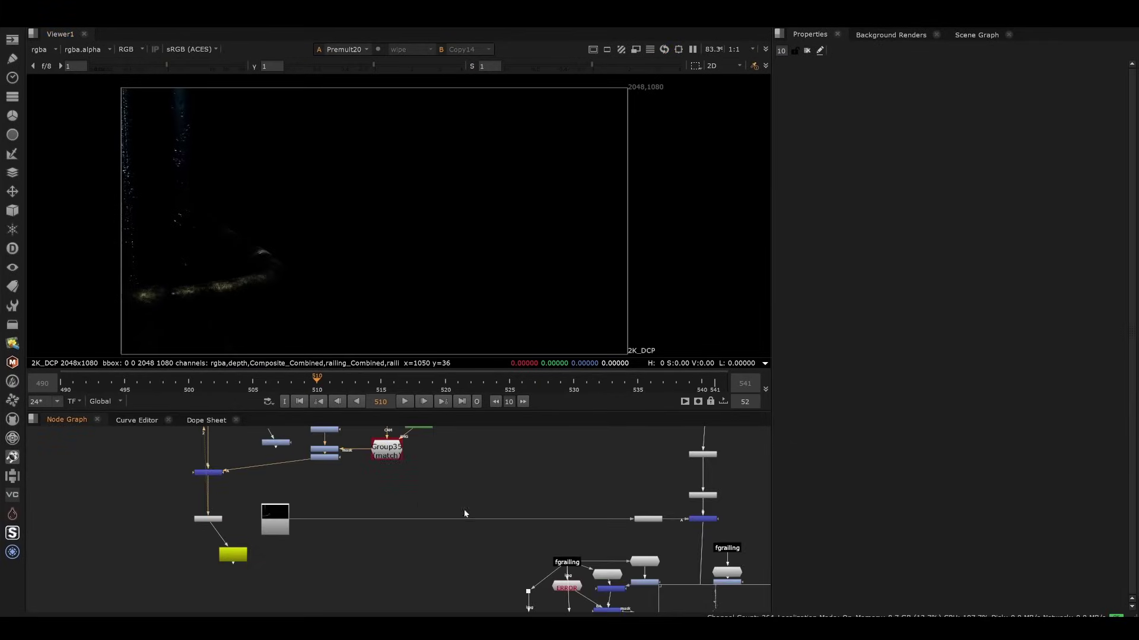
pyautogui.moveTo(563, 508); pyautogui.dragTo(458, 456, button='middle')
pyautogui.moveTo(434, 583); pyautogui.dragTo(413, 514, button='middle')
pyautogui.press('1')
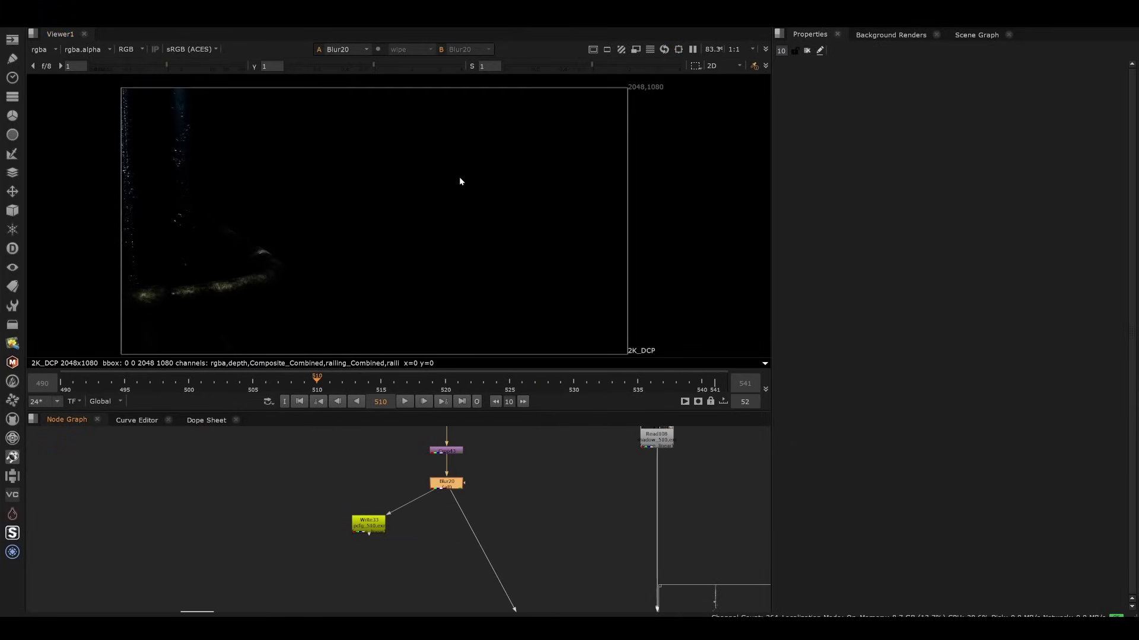
pyautogui.moveTo(513, 585); pyautogui.dragTo(439, 500, button='middle')
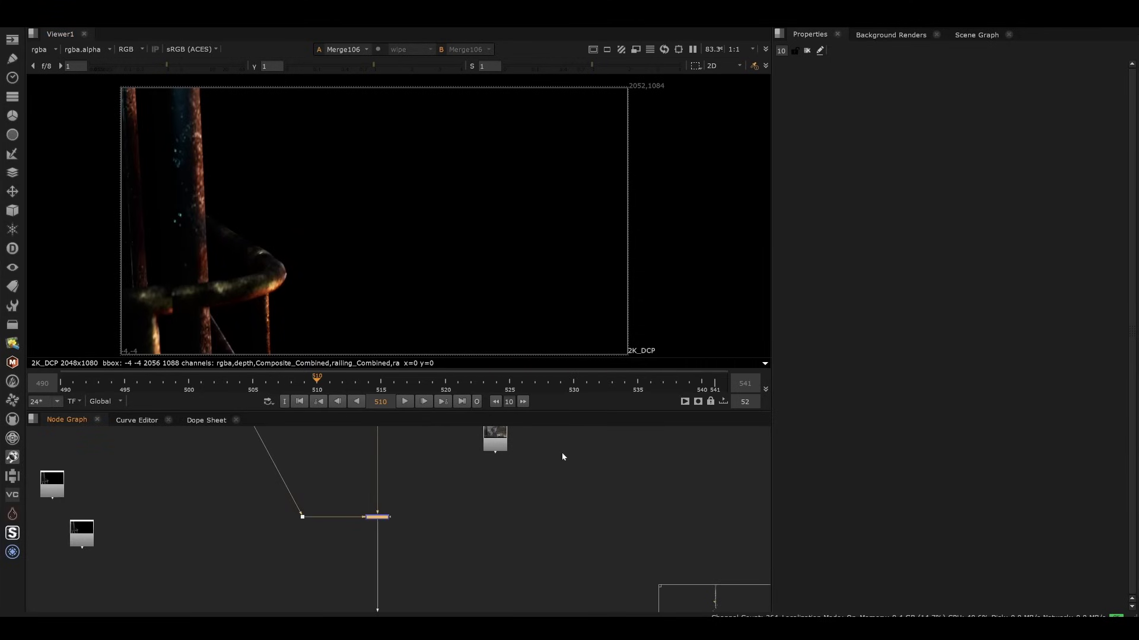
pyautogui.click(495, 442)
pyautogui.press('1')
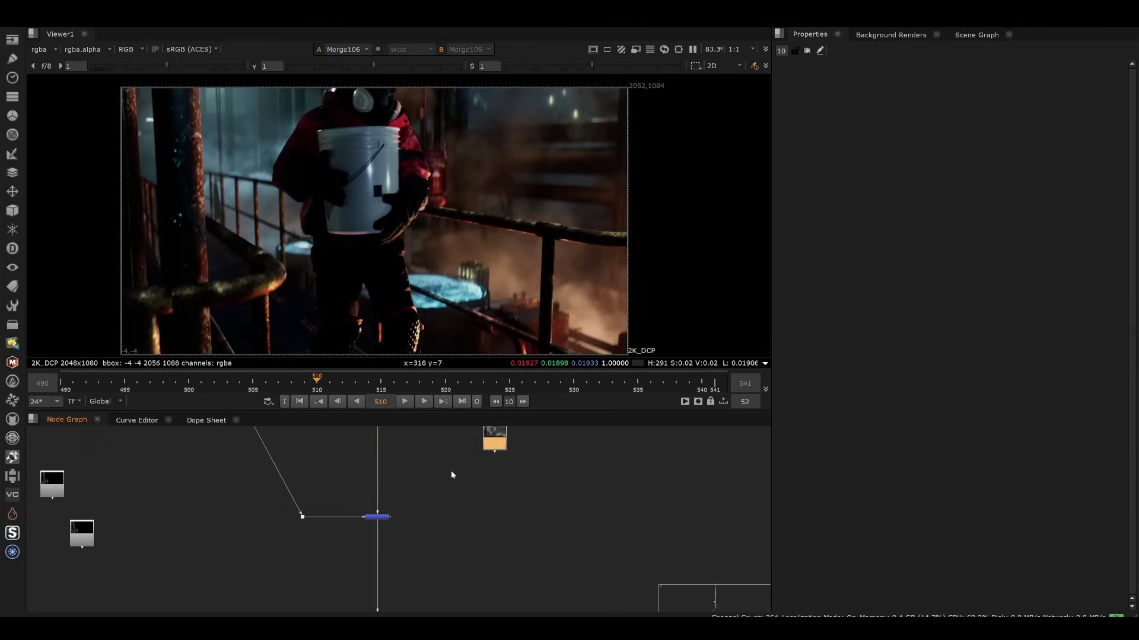
# Return to the Read112 plate and play it back.
pyautogui.moveTo(451, 475); pyautogui.dragTo(465, 497, button='middle')
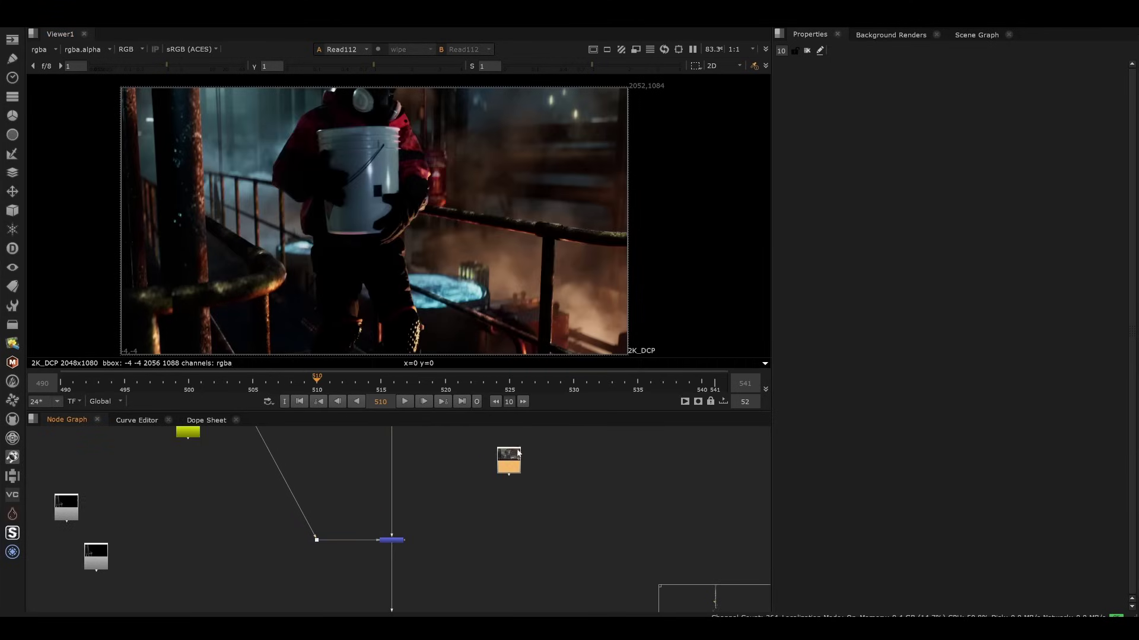
pyautogui.moveTo(518, 454); pyautogui.dragTo(518, 457)
pyautogui.click(401, 403)
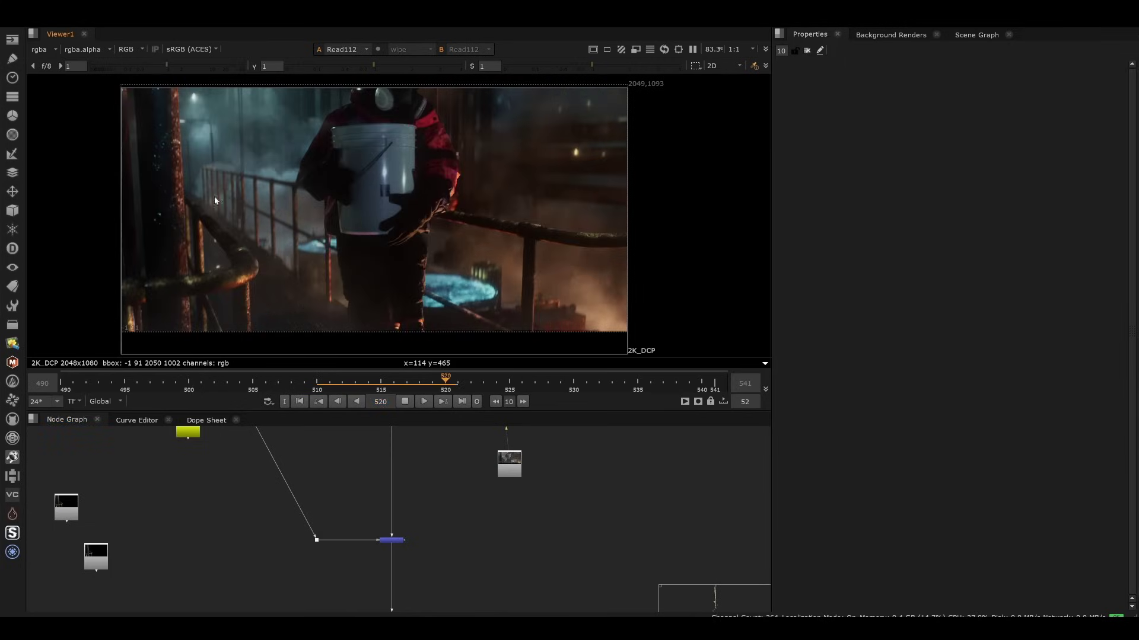